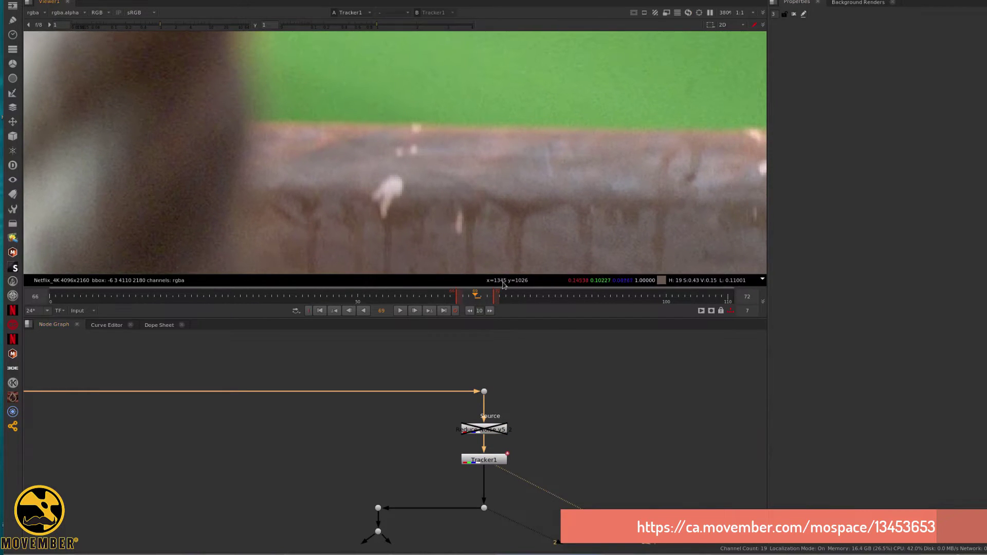
View the source plate above the noise reduction node and step through frames 68 to 72 to examine the railing
{"action": "left_click", "coordinate": [484, 391]}
{"action": "key", "text": "1"}
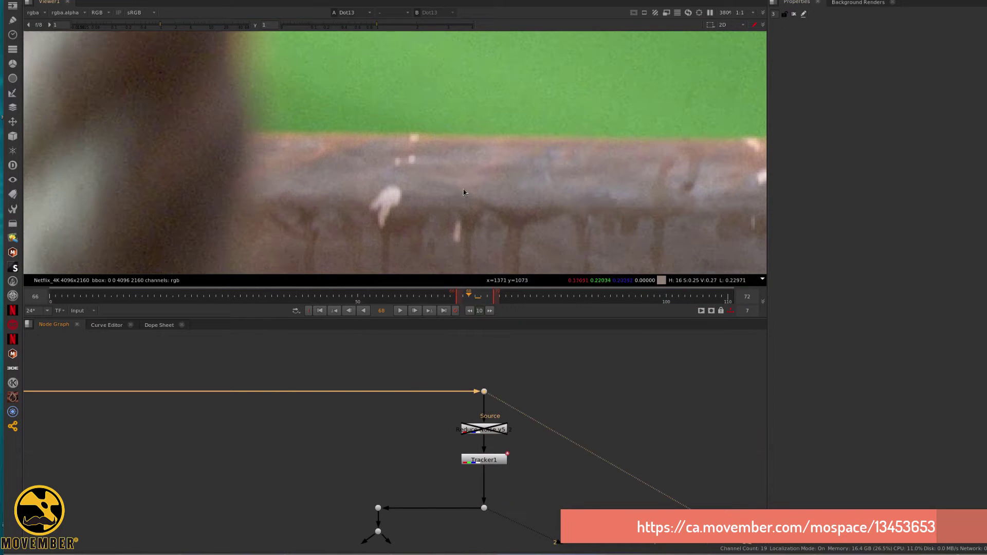
{"action": "key", "text": "Left"}
{"action": "key", "text": "Right"}
{"action": "key", "text": "Right"}
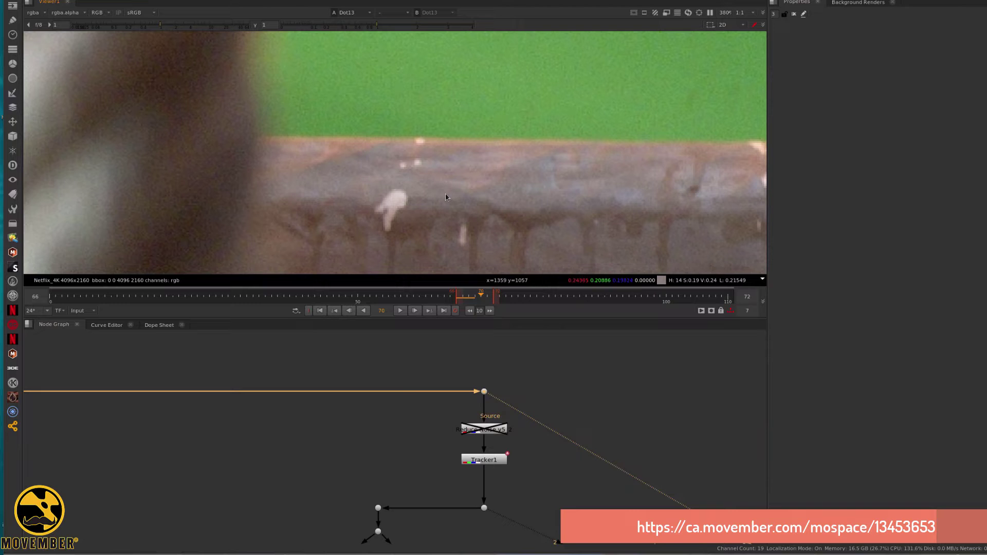
{"action": "key", "text": "Right"}
{"action": "key", "text": "Right"}
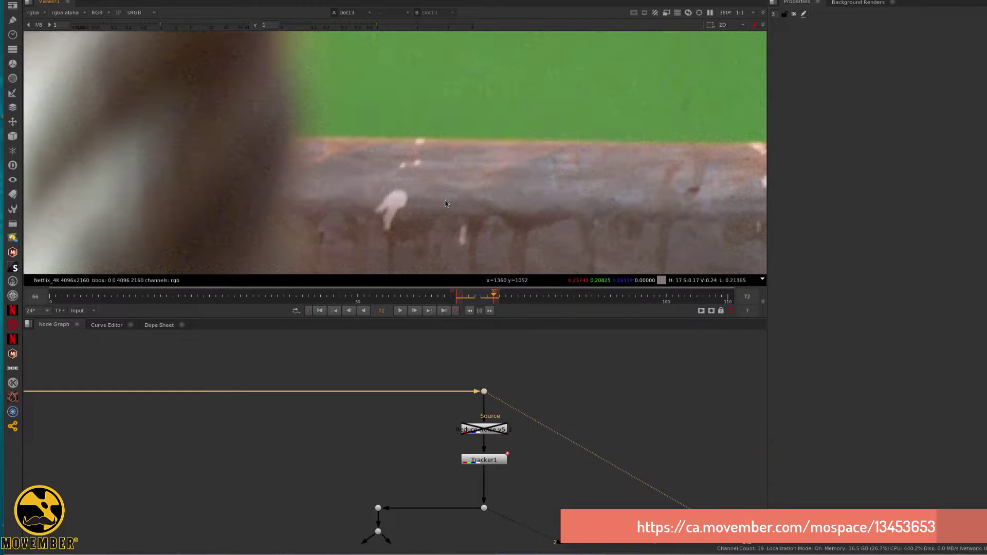
{"action": "key", "text": "Left"}
{"action": "key", "text": "Left"}
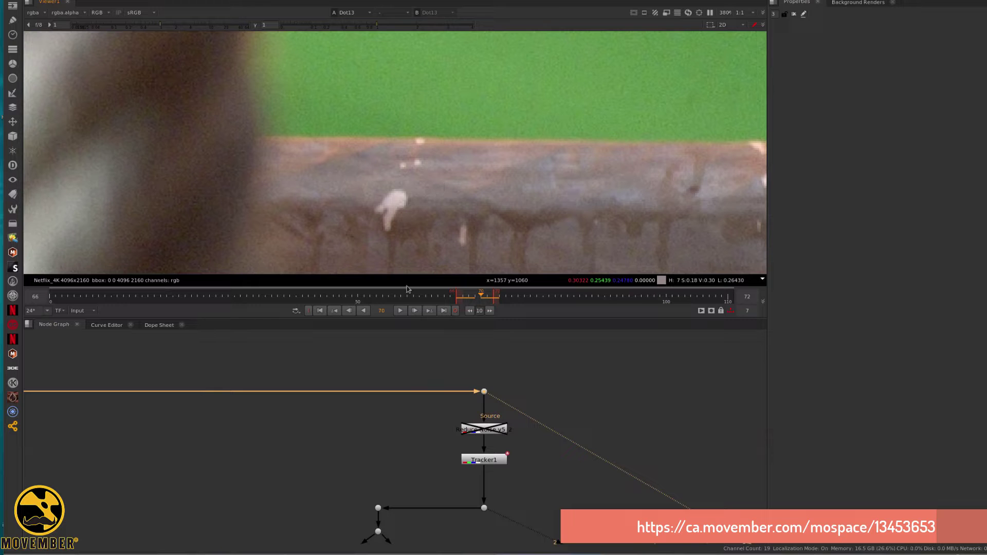
{"action": "key", "text": "Left"}
{"action": "key", "text": "Left"}
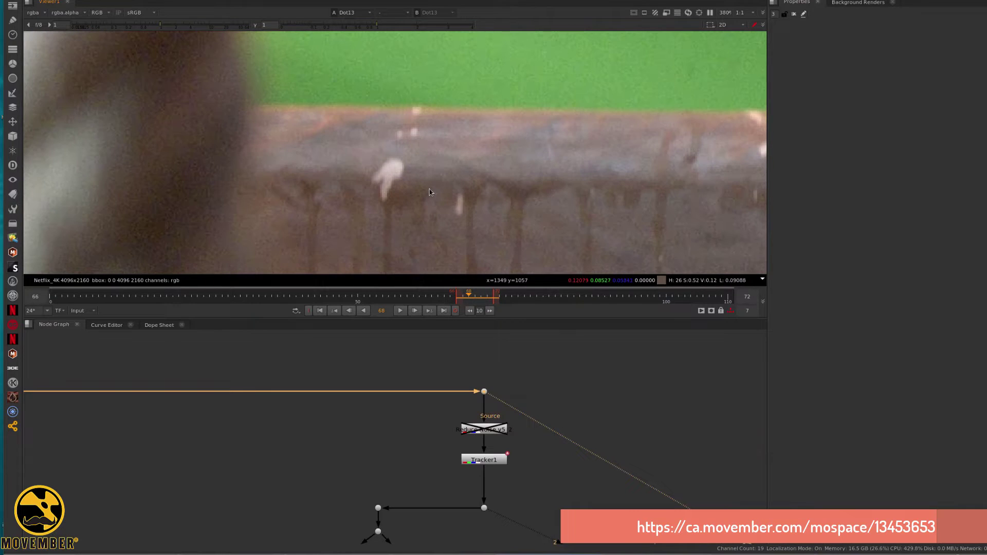
{"action": "key", "text": "Right"}
View the Tracker1 output and step between frames 67 and 70 to examine the stabilized railing
{"action": "left_click", "coordinate": [495, 465]}
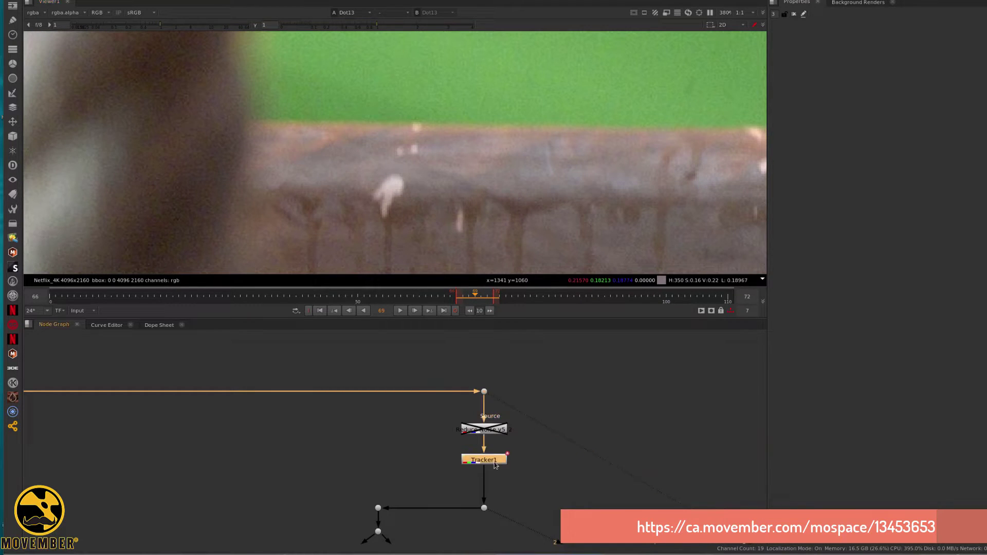
{"action": "key", "text": "1"}
{"action": "key", "text": "Left"}
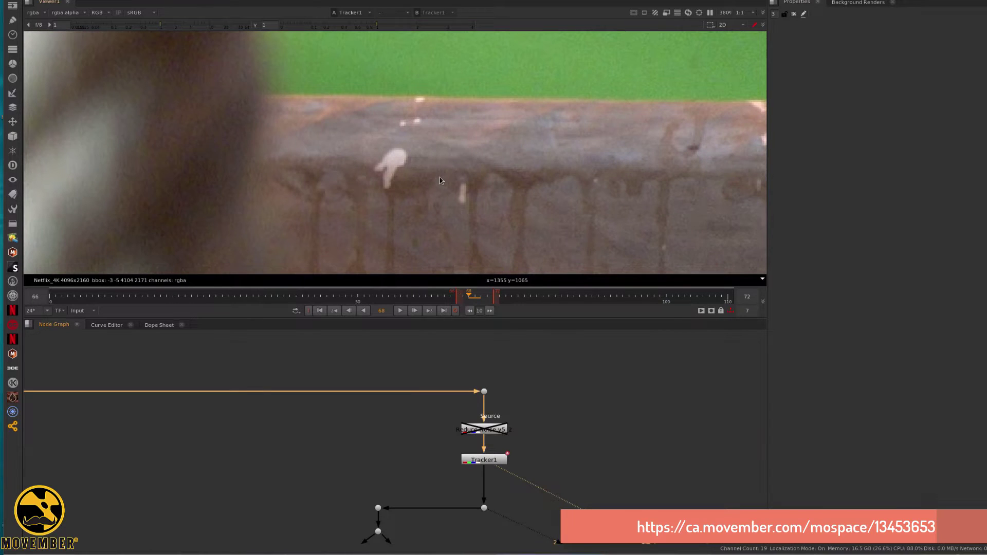
{"action": "key", "text": "Right"}
{"action": "key", "text": "Right"}
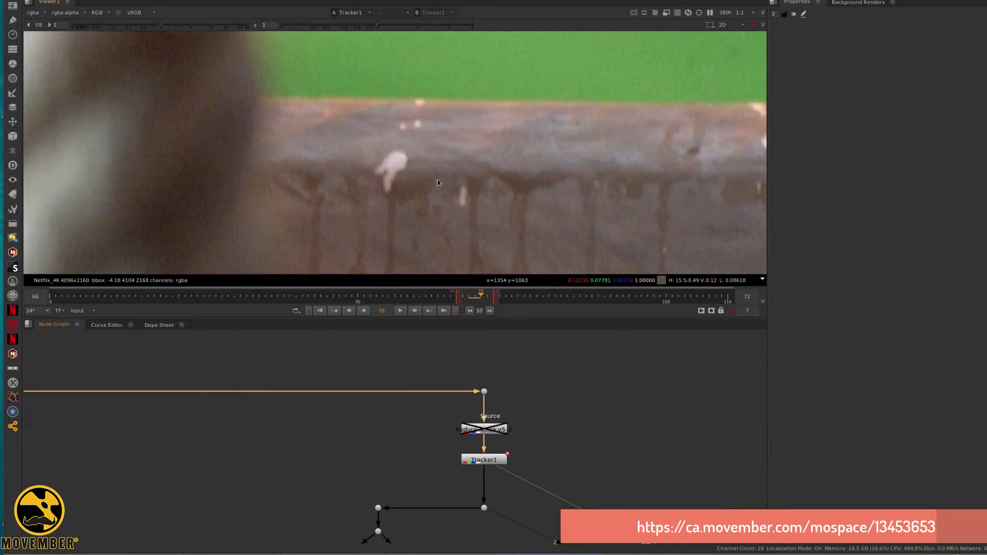
{"action": "key", "text": "Left"}
{"action": "key", "text": "Left"}
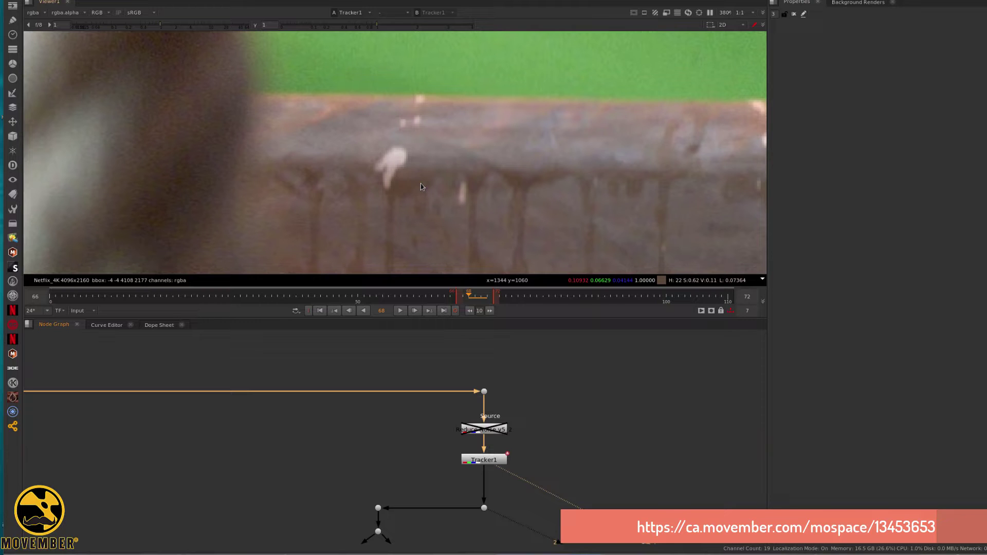
{"action": "key", "text": "Left"}
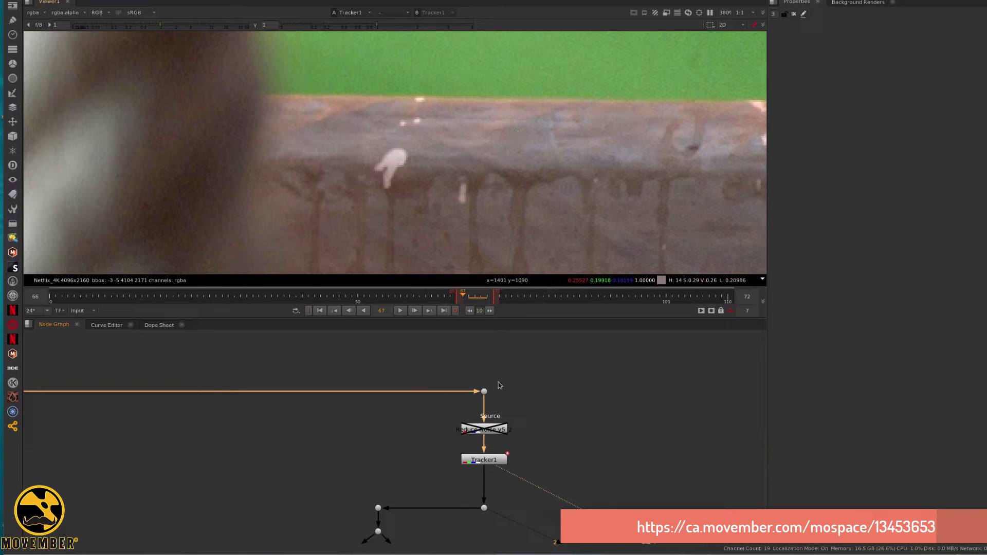
Compare frame 67 with frames 68 and 69 in the Tracker1 output to examine the motion blur on the railing
{"action": "middle_click_drag", "start_coordinate": [532, 437], "coordinate": [545, 365]}
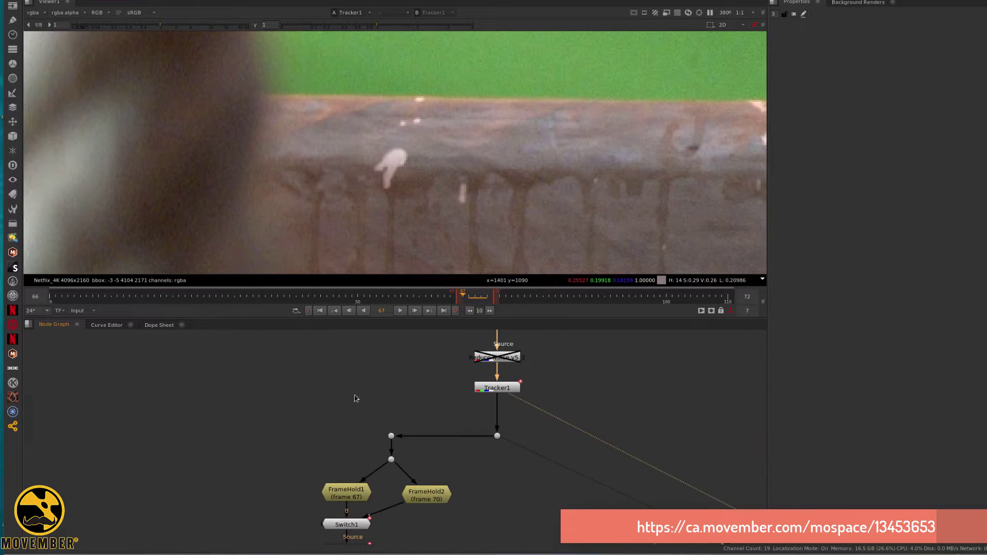
{"action": "middle_click_drag", "start_coordinate": [406, 391], "coordinate": [325, 401]}
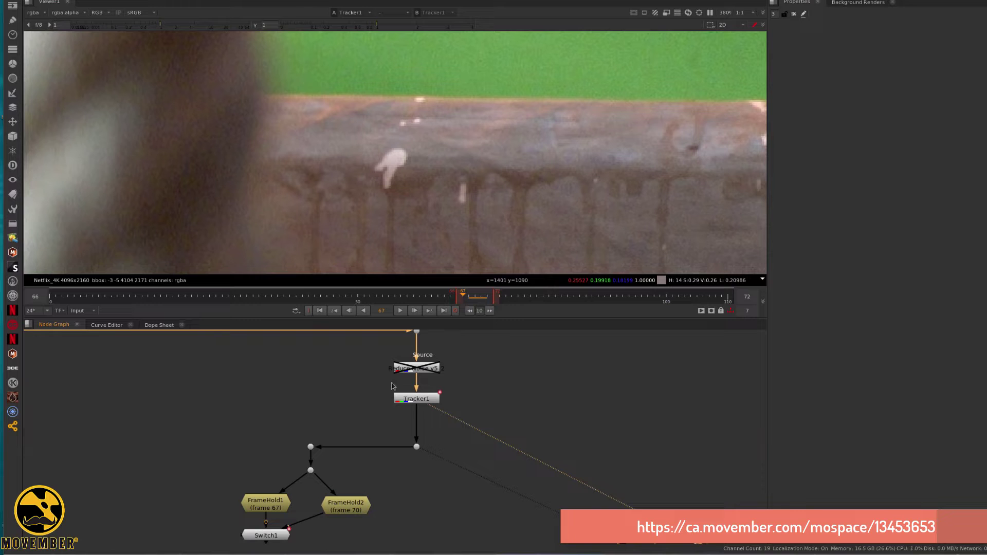
{"action": "left_click_drag", "start_coordinate": [427, 399], "coordinate": [428, 401]}
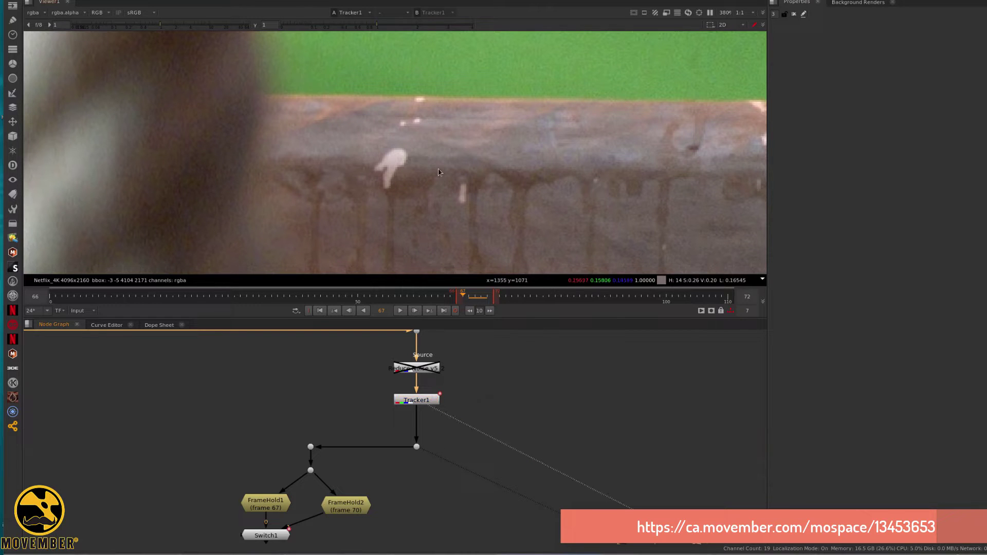
{"action": "key", "text": "Right"}
{"action": "key", "text": "Right"}
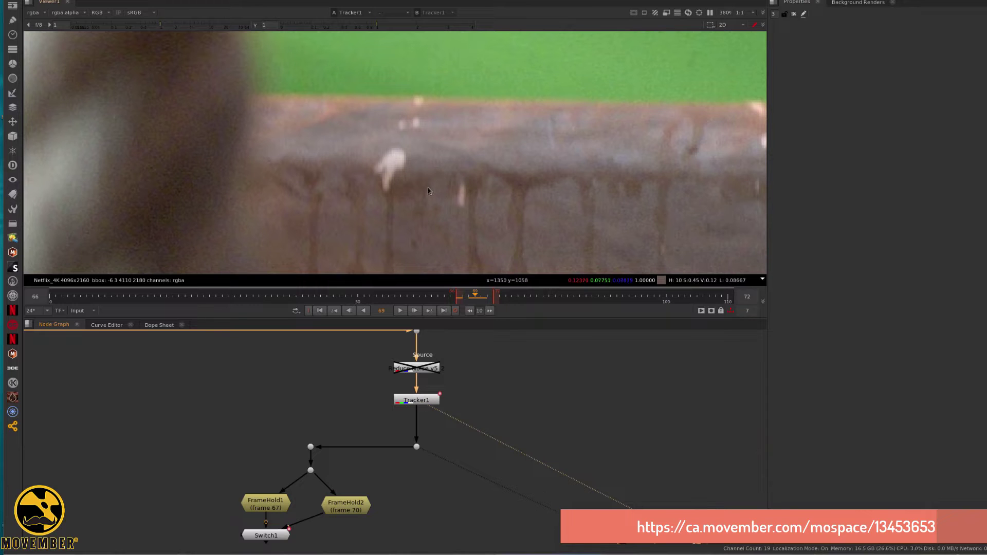
{"action": "key", "text": "Left"}
{"action": "key", "text": "Left"}
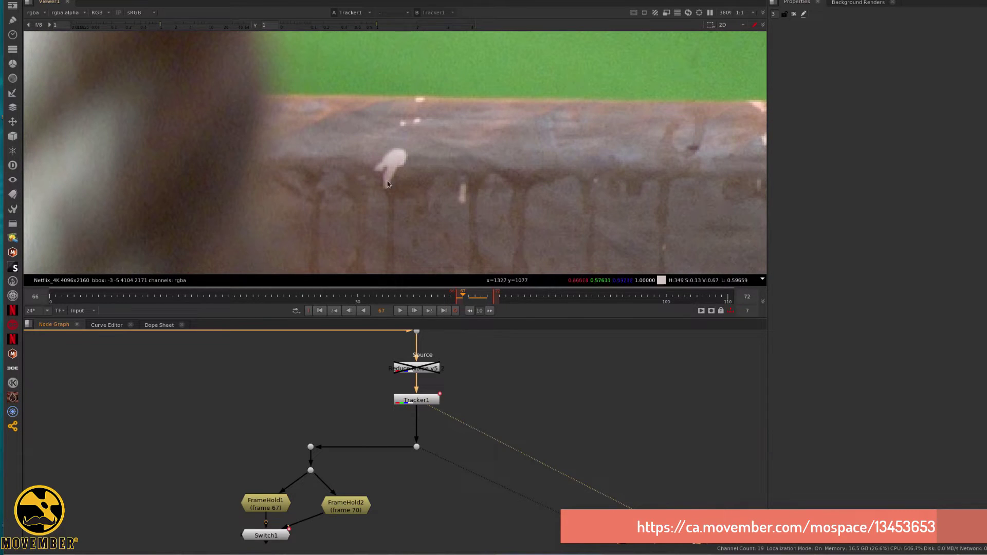
{"action": "key", "text": "Right"}
{"action": "key", "text": "Right"}
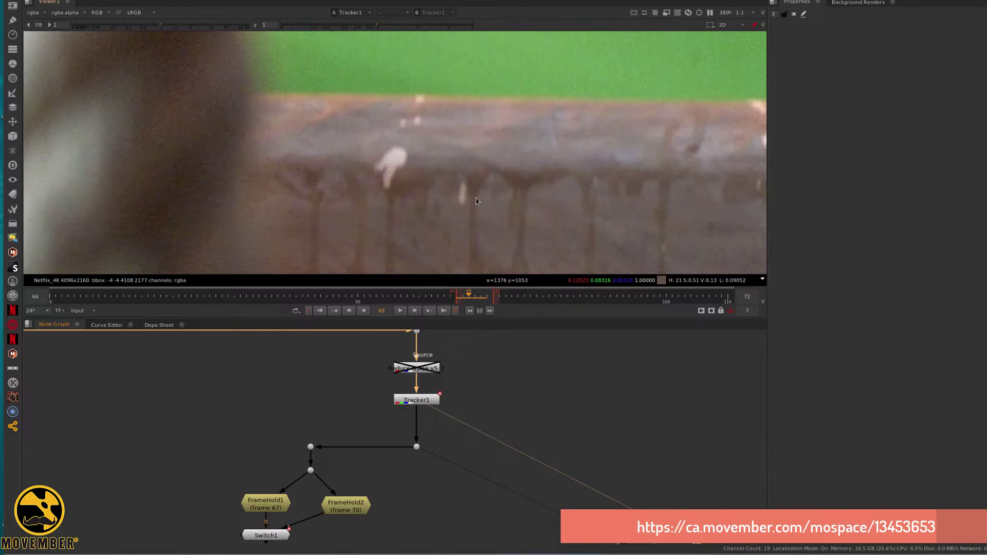
{"action": "key", "text": "Left"}
{"action": "key", "text": "Left"}
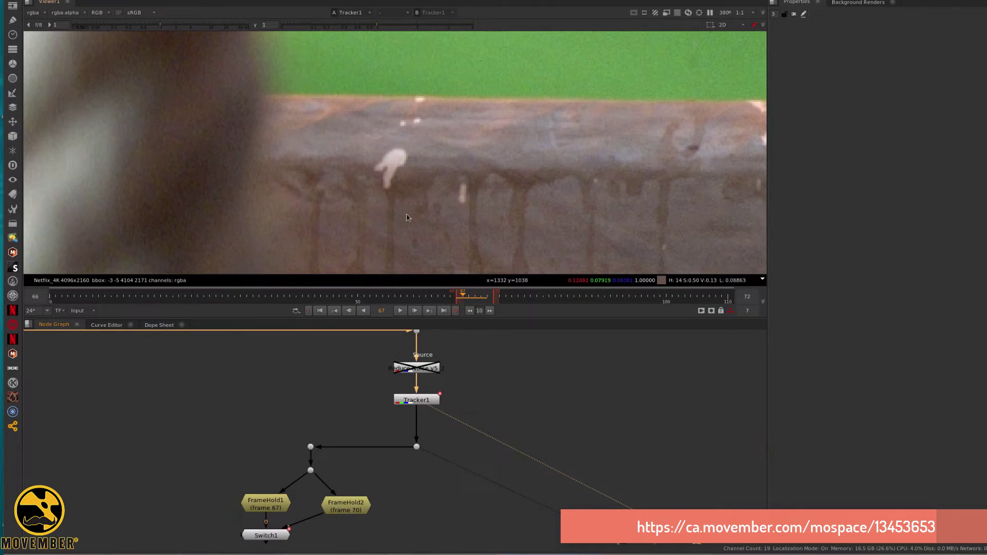
Step back and forth across frames 67 to 70 of the stabilized plate, comparing the outer frames with the middle ones
{"action": "key", "text": "Right"}
{"action": "key", "text": "Right"}
{"action": "key", "text": "Right"}
{"action": "key", "text": "Left"}
{"action": "key", "text": "Left"}
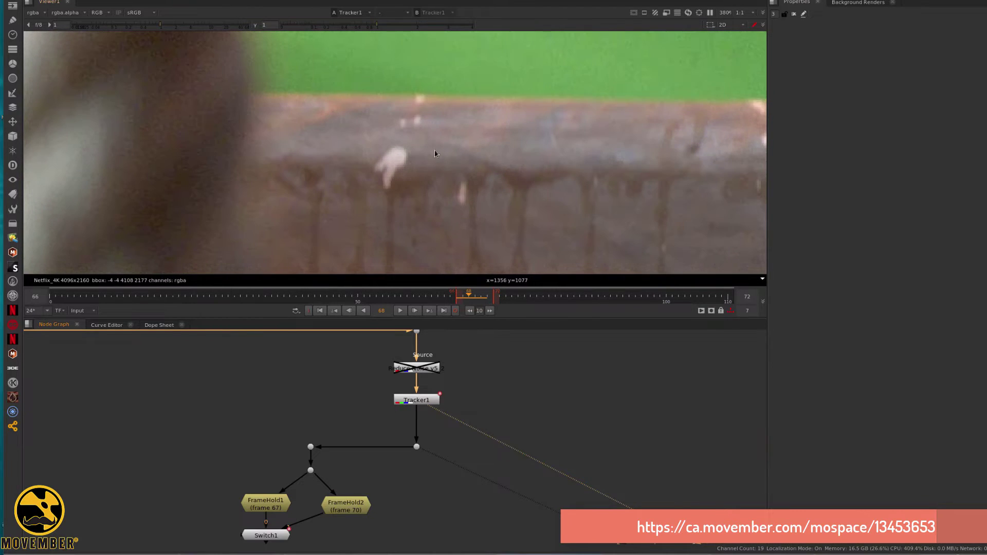
{"action": "key", "text": "Left"}
{"action": "key", "text": "Right"}
{"action": "key", "text": "Right"}
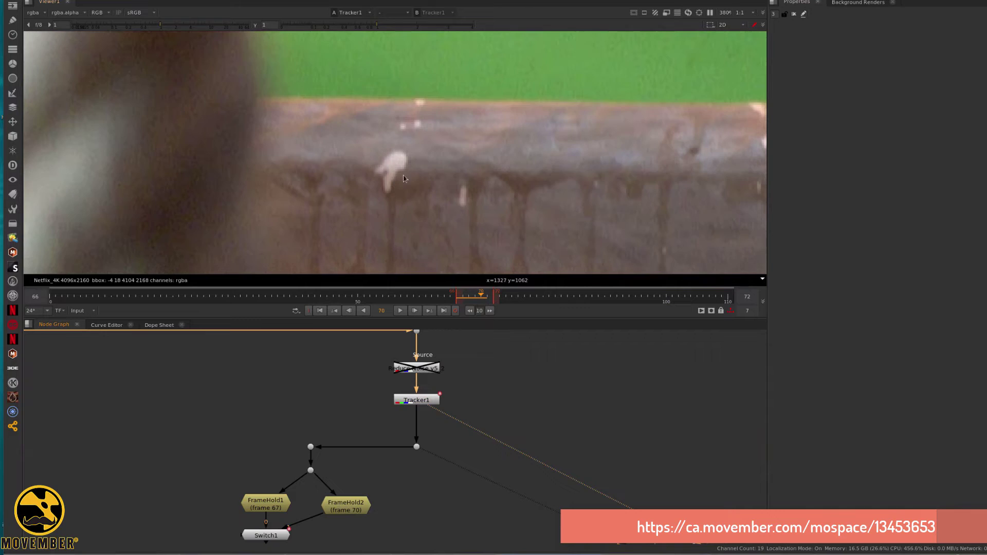
View the FrameHold1 output and examine the white paint mark on the railing up close
{"action": "middle_click_drag", "start_coordinate": [273, 463], "coordinate": [292, 393]}
{"action": "left_click", "coordinate": [297, 432]}
{"action": "key", "text": "1"}
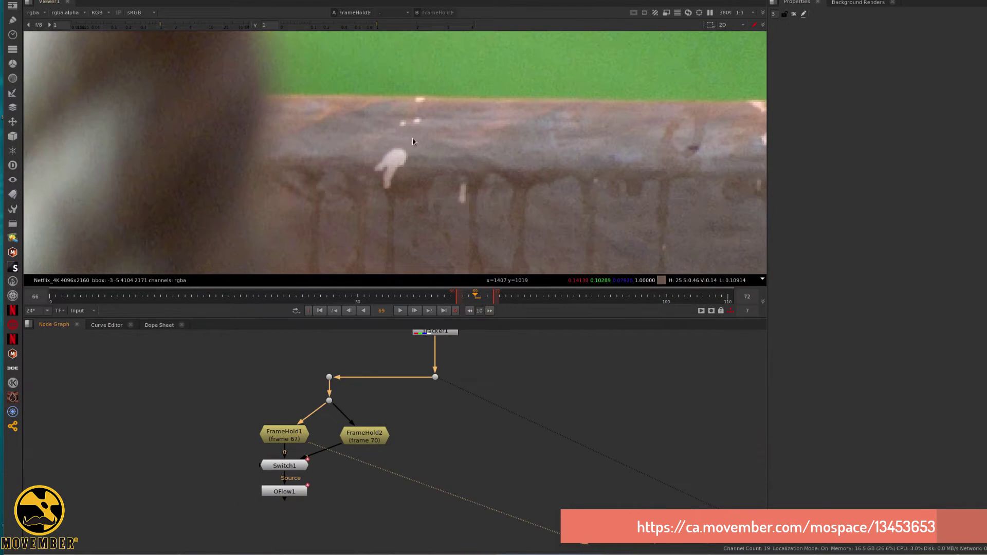
{"action": "scroll", "coordinate": [399, 178], "scroll_direction": "up", "scroll_amount": 3}
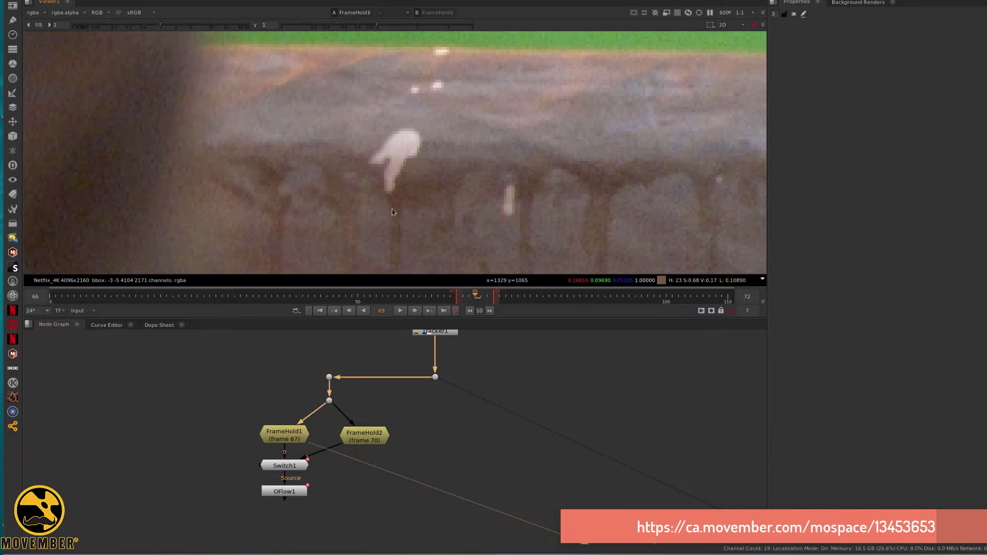
View the FrameHold2 output and step through frames 67 to 71 to examine the held image
{"action": "left_click", "coordinate": [381, 435]}
{"action": "key", "text": "2"}
{"action": "key", "text": "Right"}
{"action": "key", "text": "Right"}
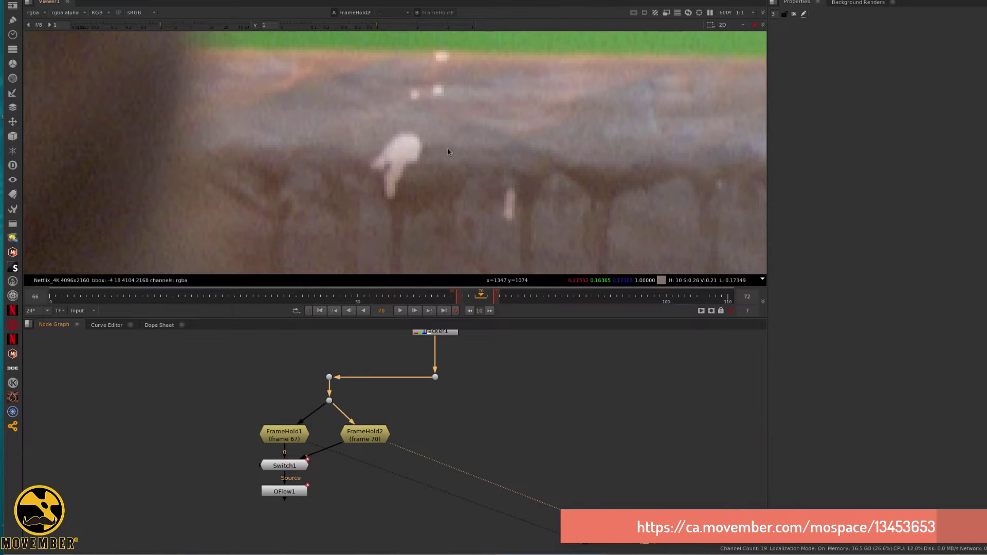
{"action": "key", "text": "Left"}
{"action": "key", "text": "Left"}
{"action": "key", "text": "Left"}
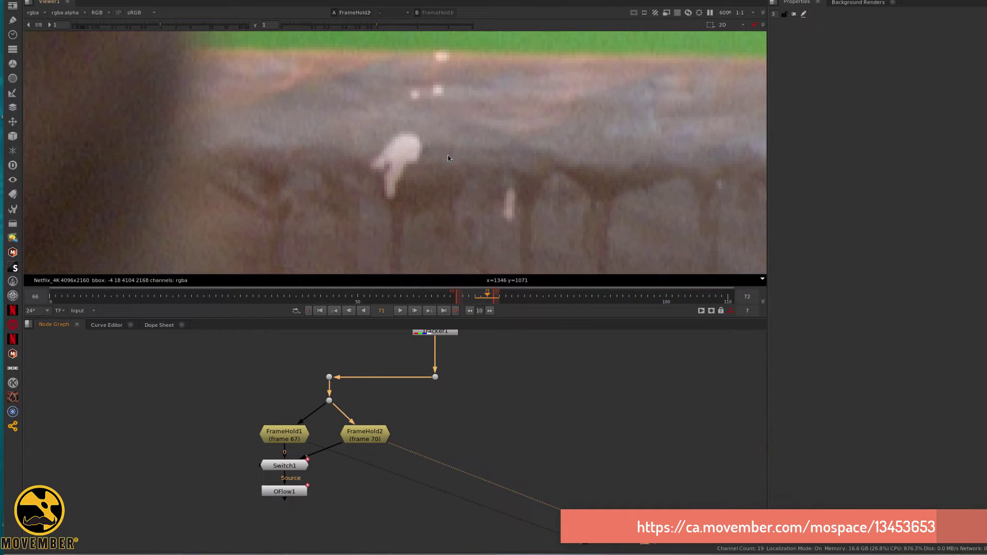
{"action": "key", "text": "Left"}
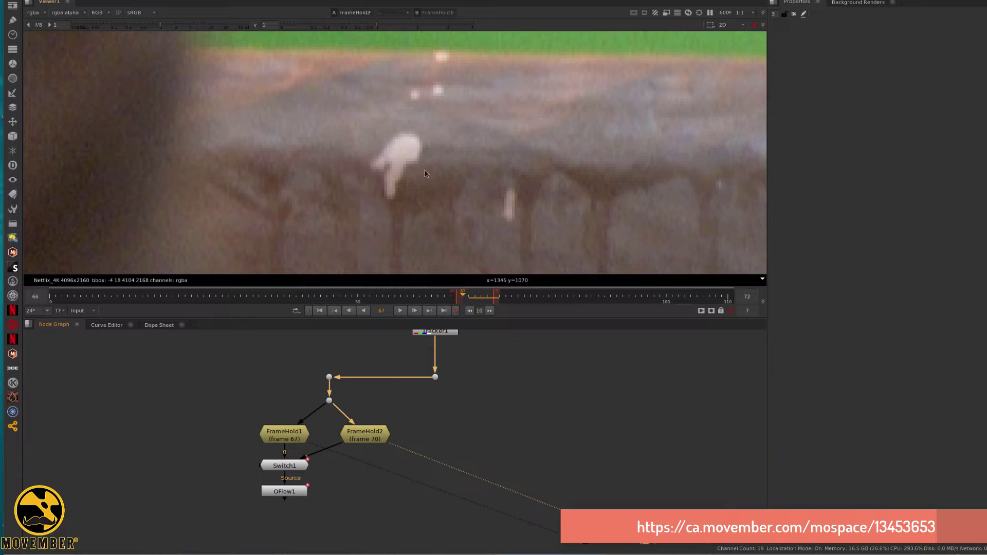
View Switch1 with its properties open and advance from frame 67 to 68 to examine which frame hold it uses
{"action": "left_click", "coordinate": [295, 472]}
{"action": "key", "text": "1"}
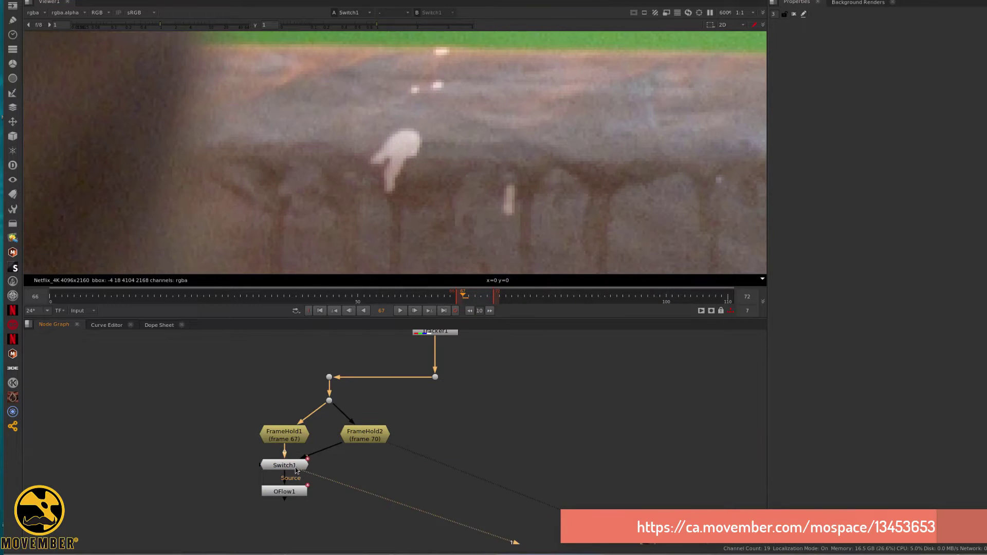
{"action": "double_click", "coordinate": [296, 468]}
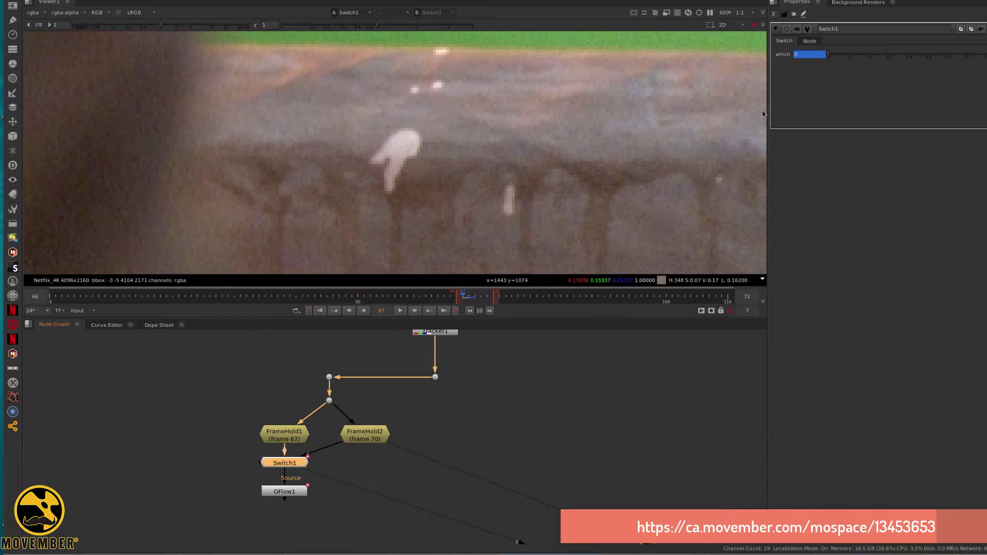
{"action": "middle_click_drag", "start_coordinate": [369, 405], "coordinate": [535, 374]}
{"action": "scroll", "coordinate": [533, 401], "scroll_direction": "up", "scroll_amount": 2}
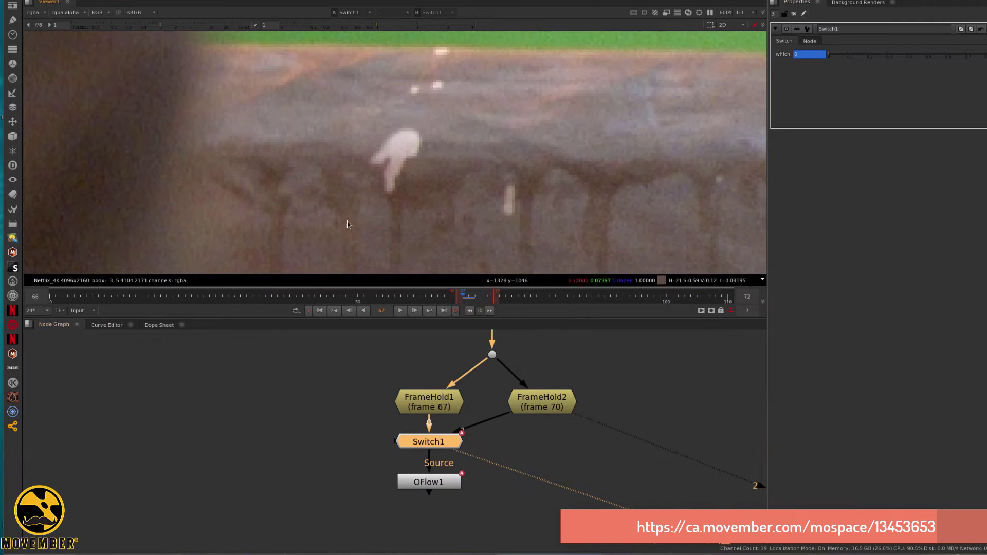
{"action": "key", "text": "Right"}
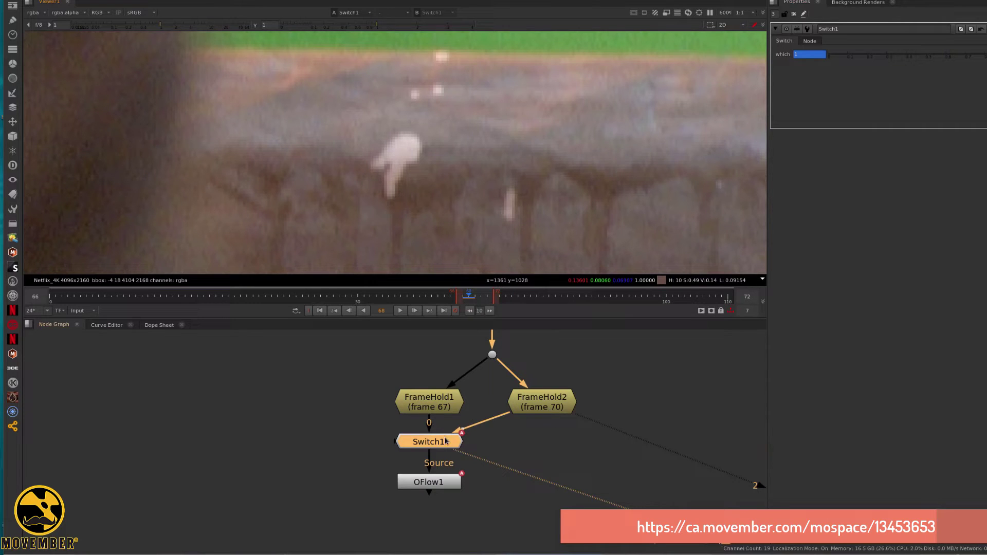
{"action": "left_click_drag", "start_coordinate": [448, 442], "coordinate": [446, 443]}
{"action": "left_click", "coordinate": [460, 414]}
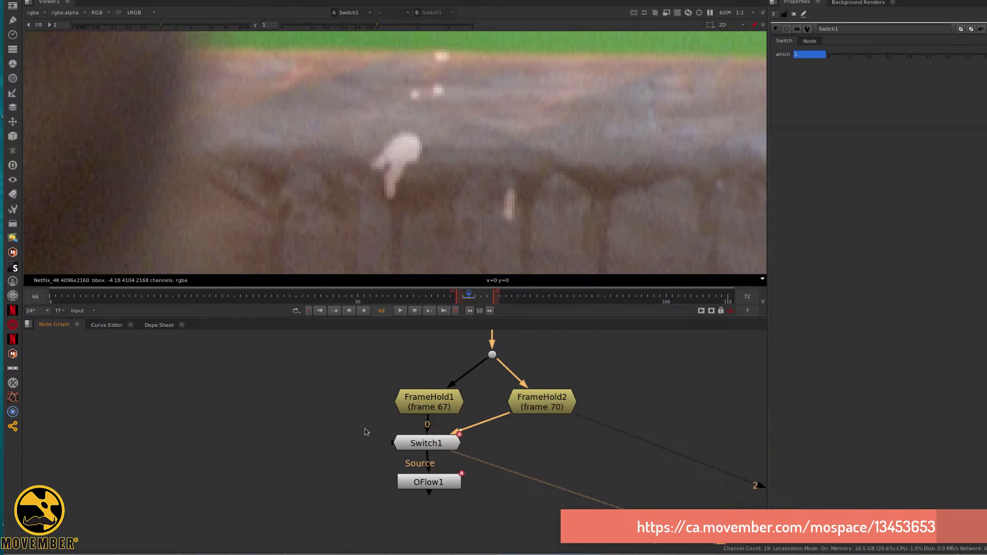
View the OFlow1 output, open its properties and go to frame 67 to examine its animated frame timing
{"action": "left_click_drag", "start_coordinate": [436, 489], "coordinate": [433, 492]}
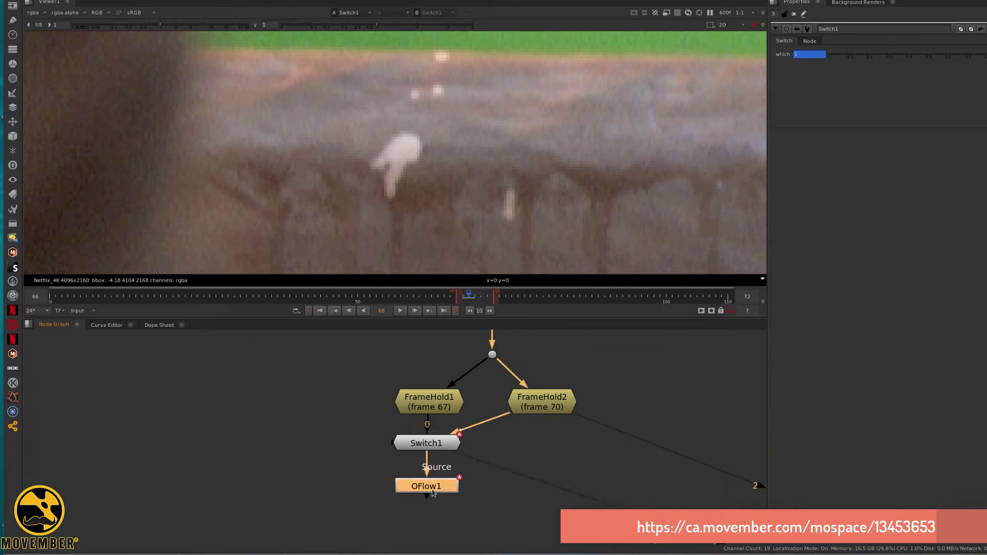
{"action": "key", "text": "1"}
{"action": "left_click", "coordinate": [426, 504]}
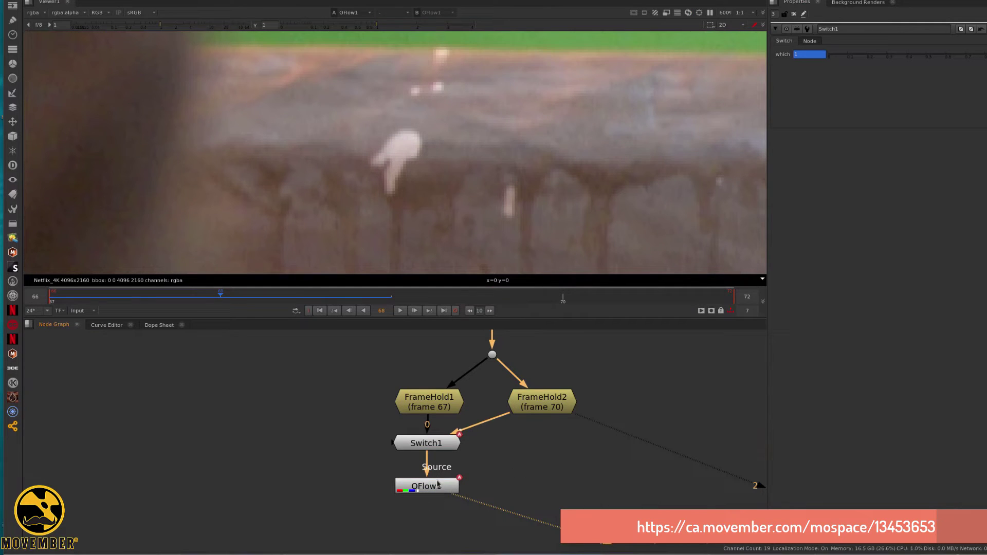
{"action": "double_click", "coordinate": [437, 484]}
{"action": "key", "text": "Left"}
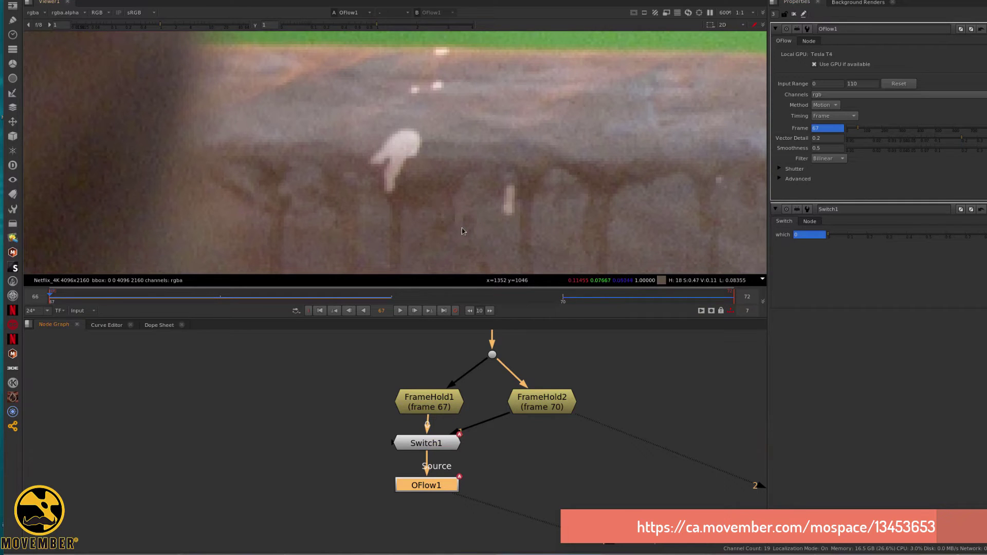
Open the FrameHold2 properties, go to frame 70 and select Switch1 to examine the input used there
{"action": "double_click", "coordinate": [550, 409]}
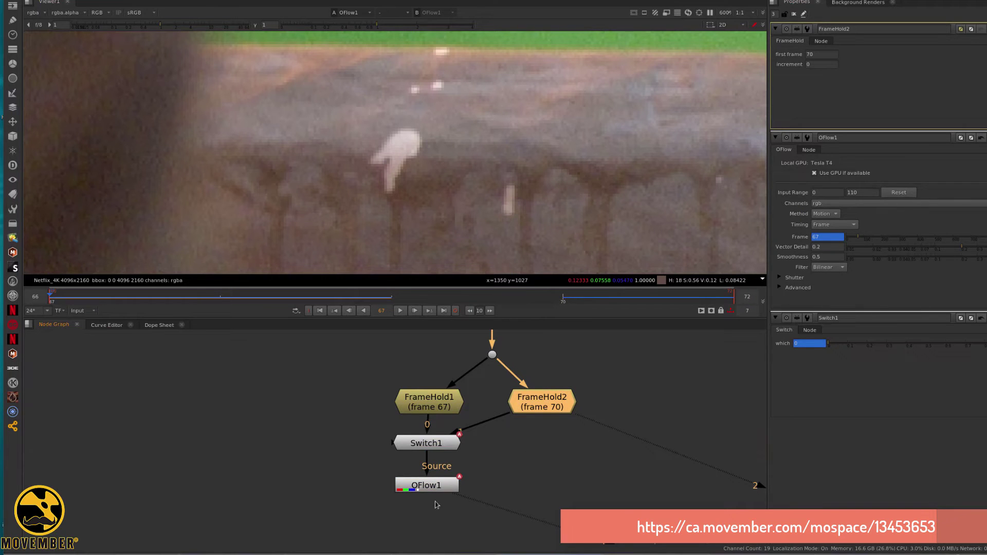
{"action": "left_click", "coordinate": [562, 298]}
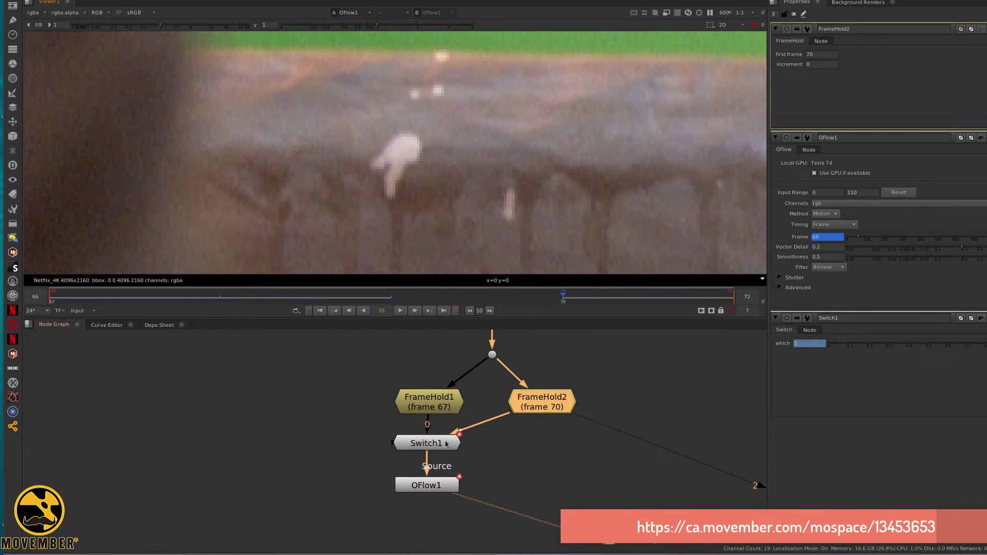
{"action": "left_click_drag", "start_coordinate": [375, 426], "coordinate": [497, 457]}
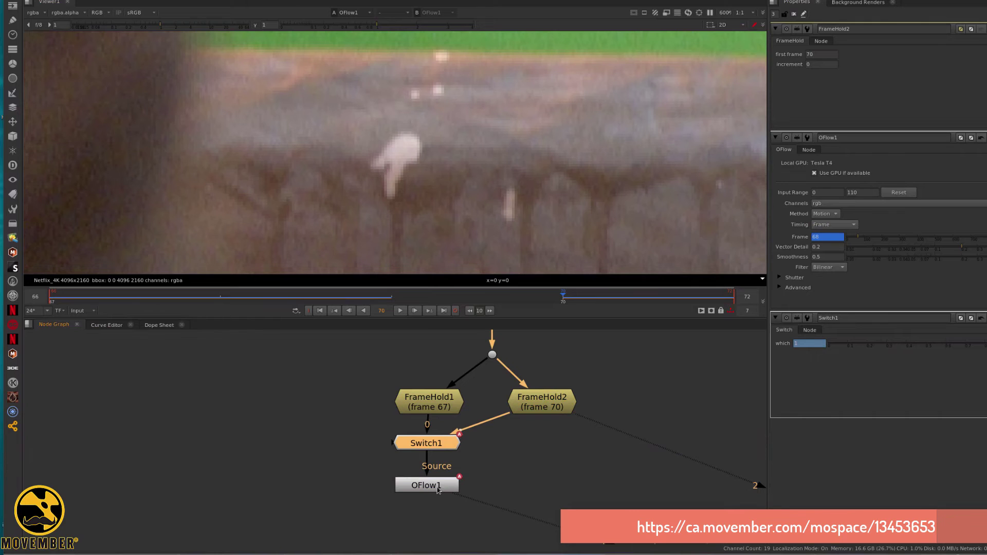
Go to frames 67 and 70 and step back through the in-between frames to examine the OFlow1 frame and Switch1 input values
{"action": "left_click", "coordinate": [58, 298]}
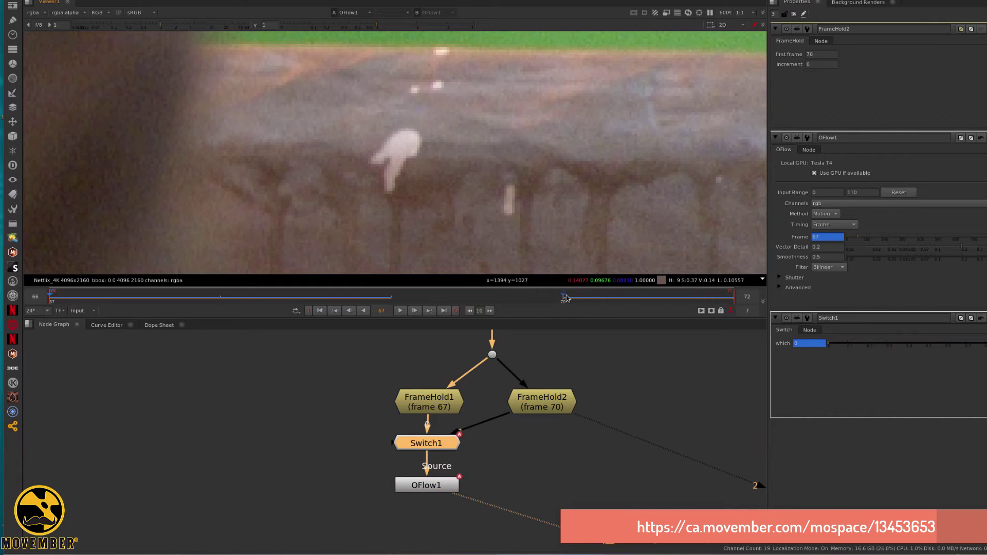
{"action": "left_click", "coordinate": [564, 298]}
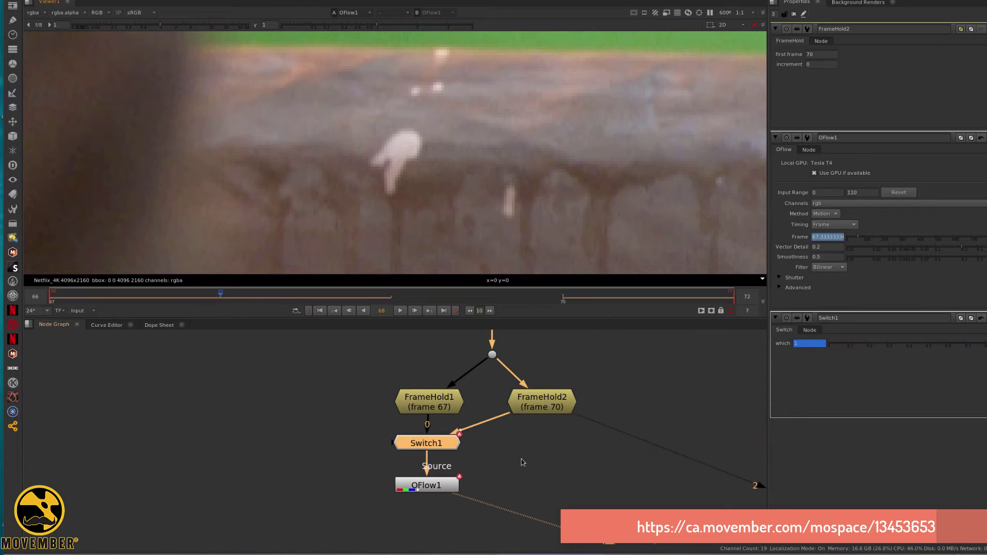
{"action": "key", "text": "Left"}
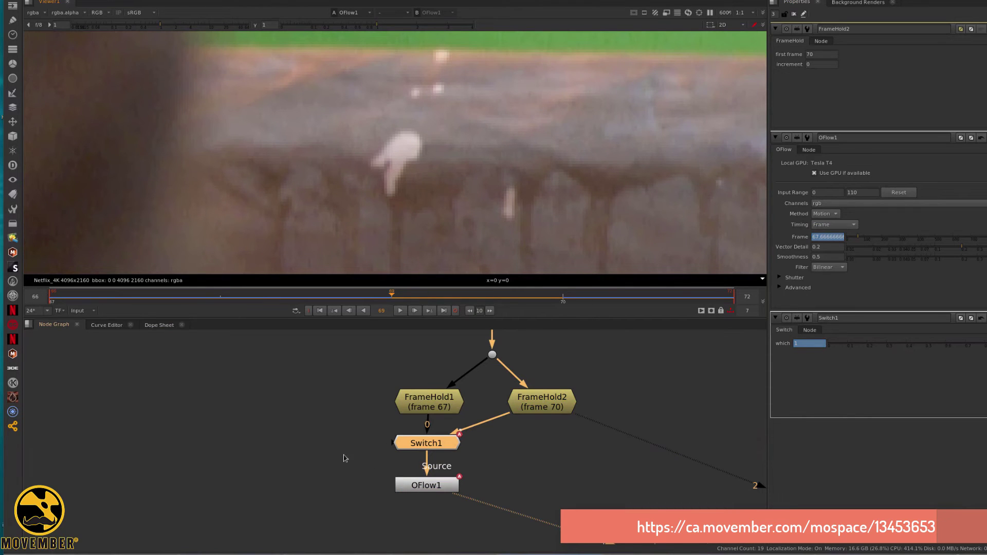
{"action": "key", "text": "Left"}
Select OFlow1 and step back and forth between frames 68 and 70 to examine the generated in-between frames
{"action": "left_click", "coordinate": [448, 482]}
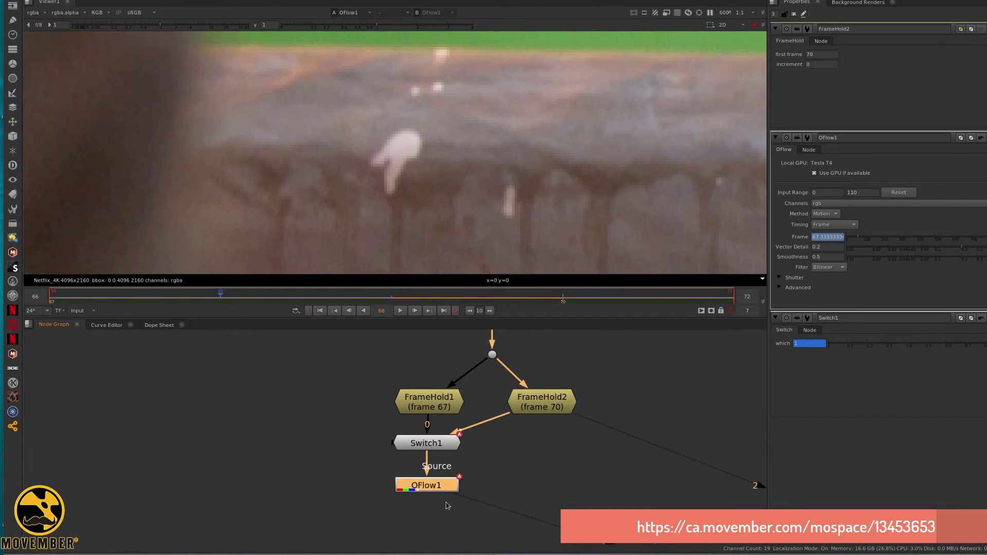
{"action": "key", "text": "Right"}
{"action": "key", "text": "Right"}
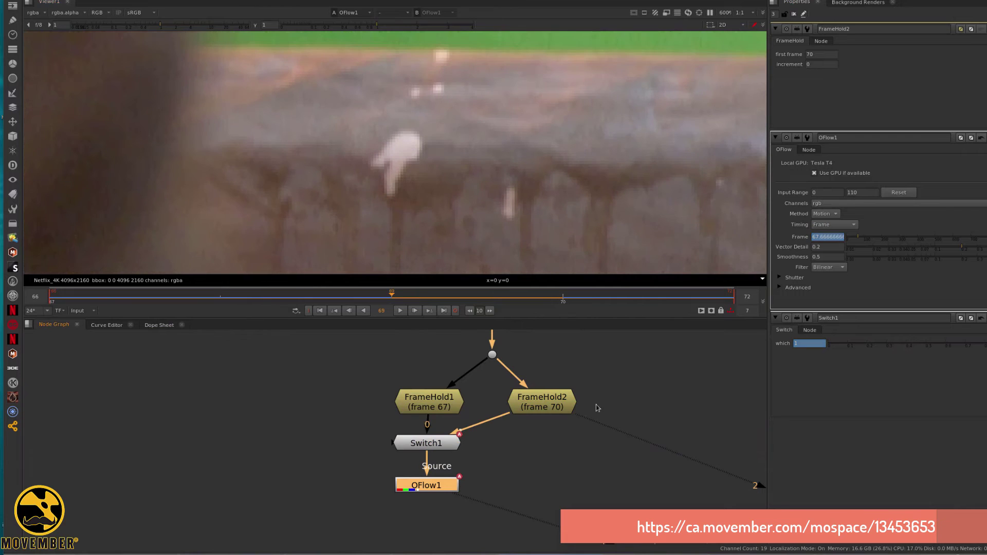
{"action": "key", "text": "Right"}
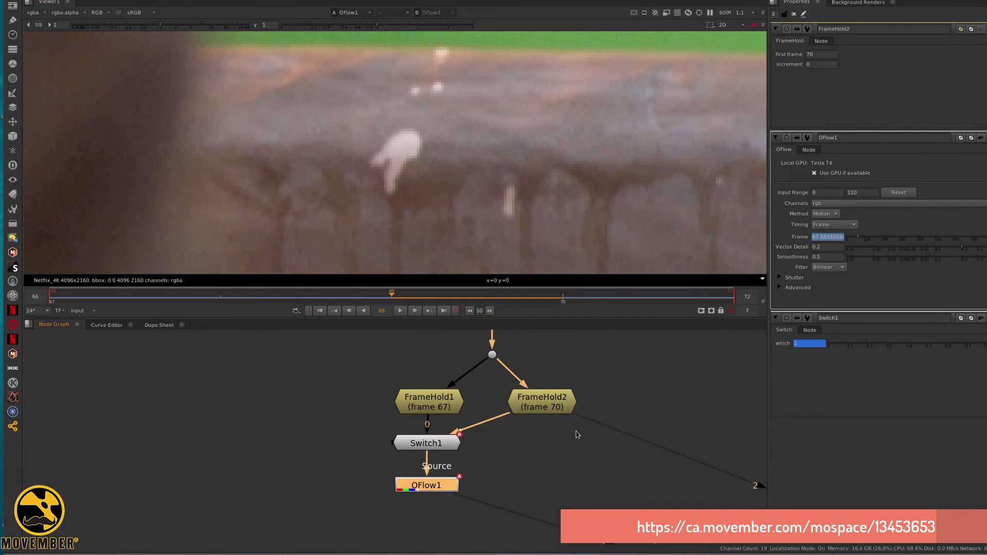
{"action": "key", "text": "Left"}
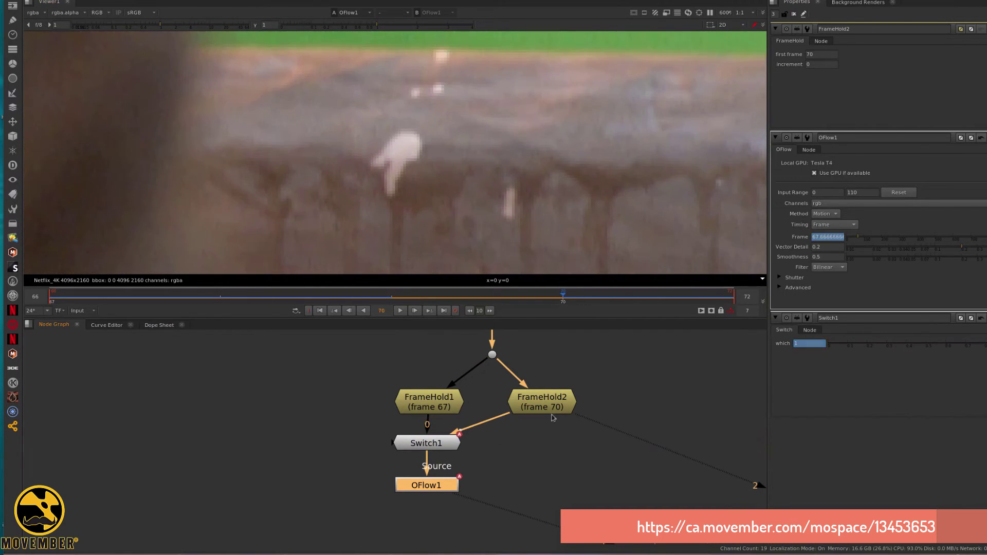
{"action": "key", "text": "Left"}
Connect the dot directly below Tracker1 to viewer input 2 to show the stabilized plate
{"action": "scroll", "coordinate": [375, 185], "scroll_direction": "down", "scroll_amount": 3}
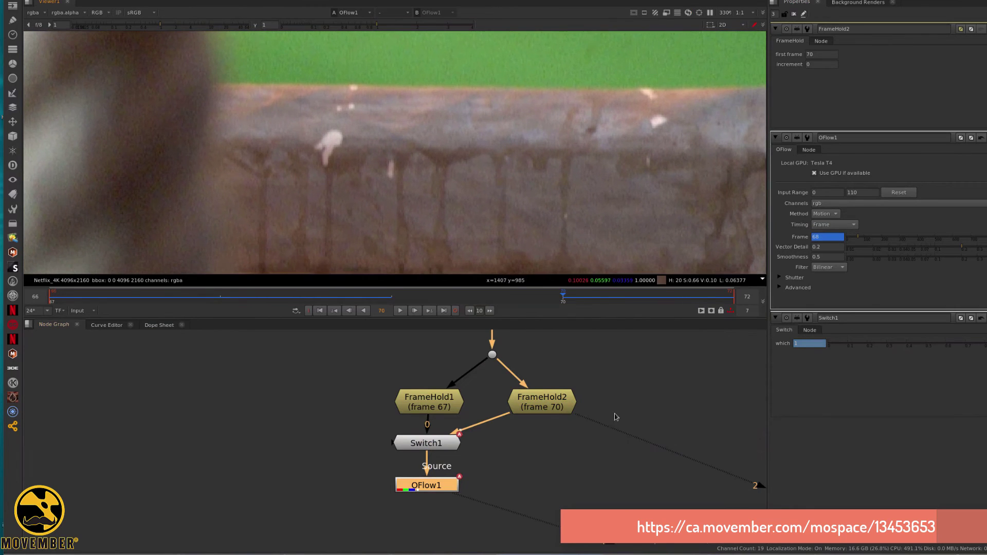
{"action": "middle_click_drag", "start_coordinate": [423, 461], "coordinate": [318, 445]}
{"action": "left_click", "coordinate": [361, 453]}
{"action": "middle_click_drag", "start_coordinate": [502, 388], "coordinate": [467, 501]}
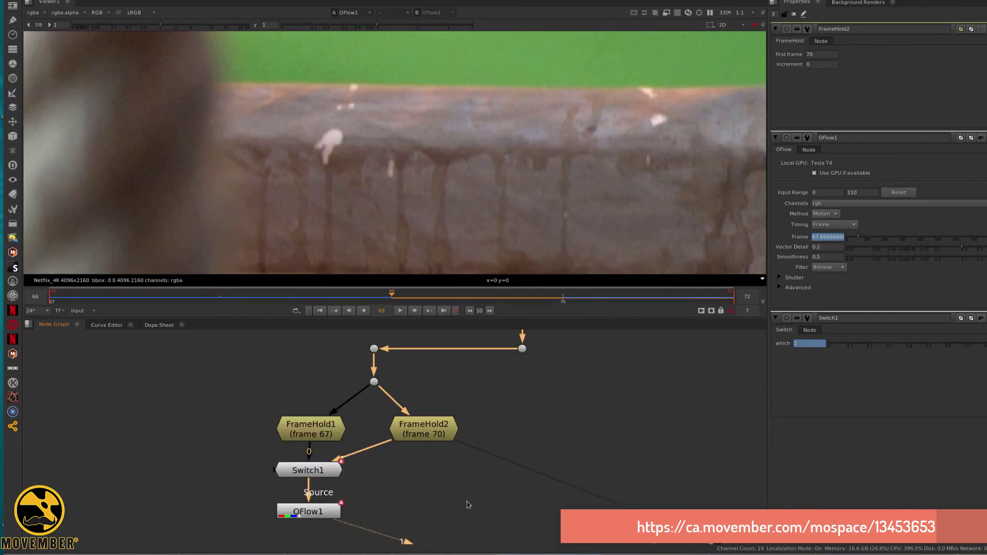
{"action": "left_click", "coordinate": [499, 418]}
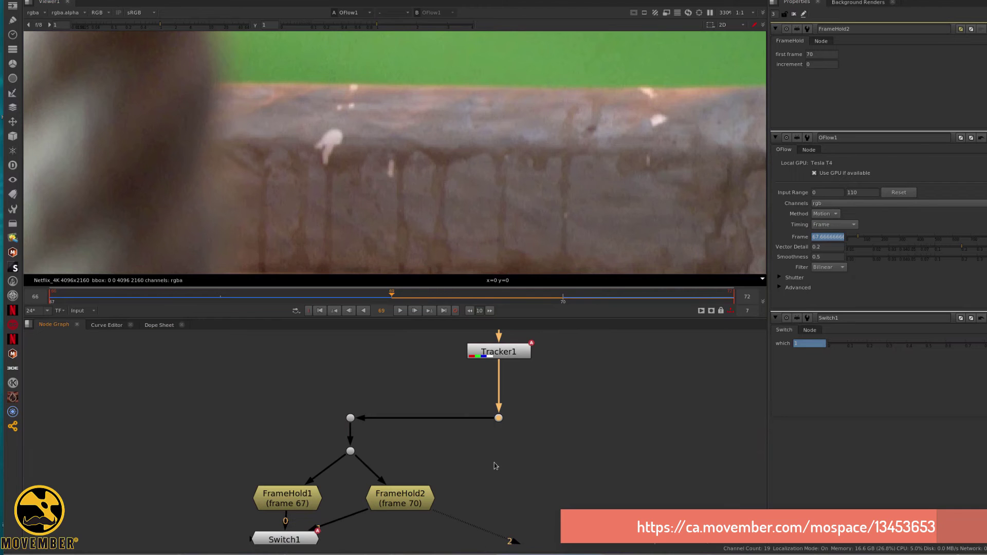
{"action": "key", "text": "2"}
{"action": "middle_click_drag", "start_coordinate": [491, 446], "coordinate": [559, 297]}
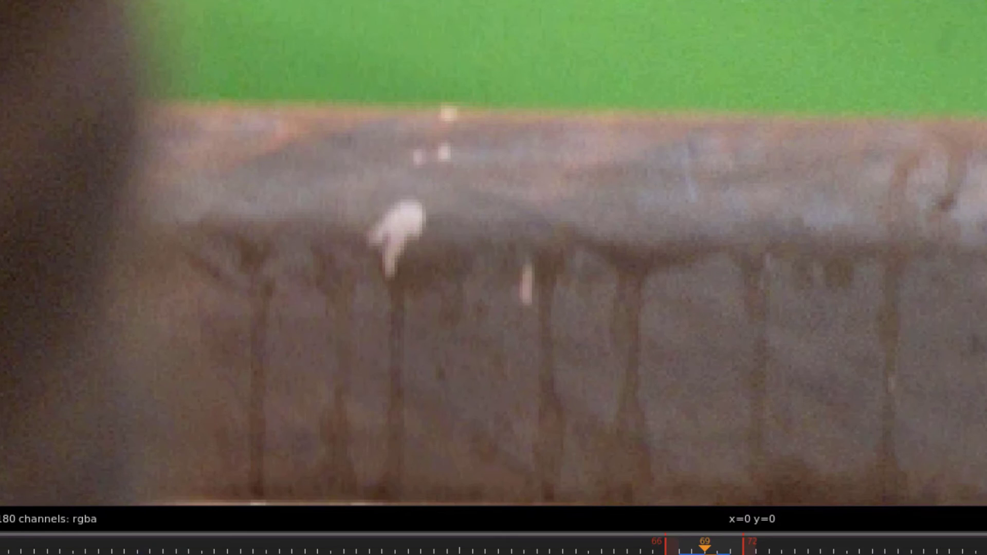
View the OFlow1 result, step back to frame 68 and examine the white paint spot on the beam up close
{"action": "key", "text": "1"}
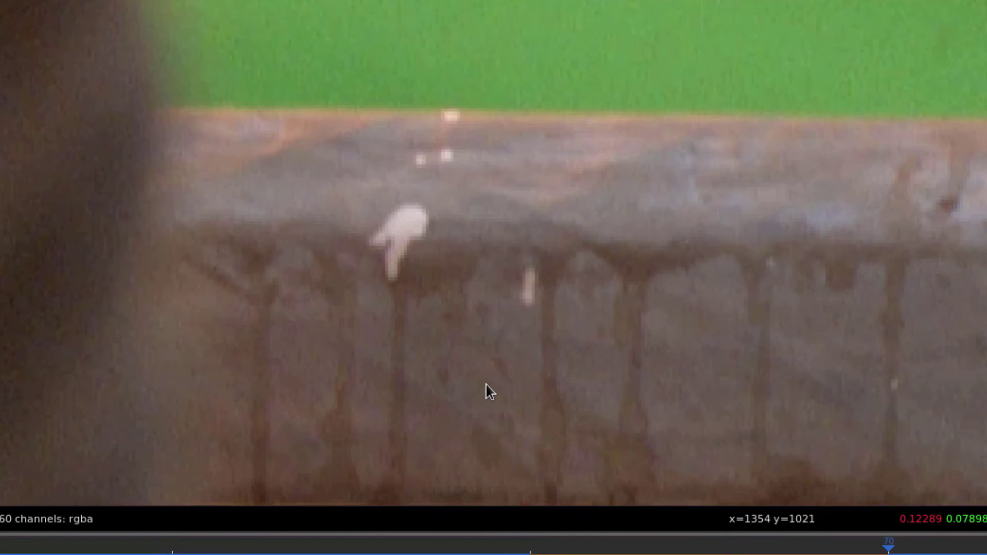
{"action": "key", "text": "Left"}
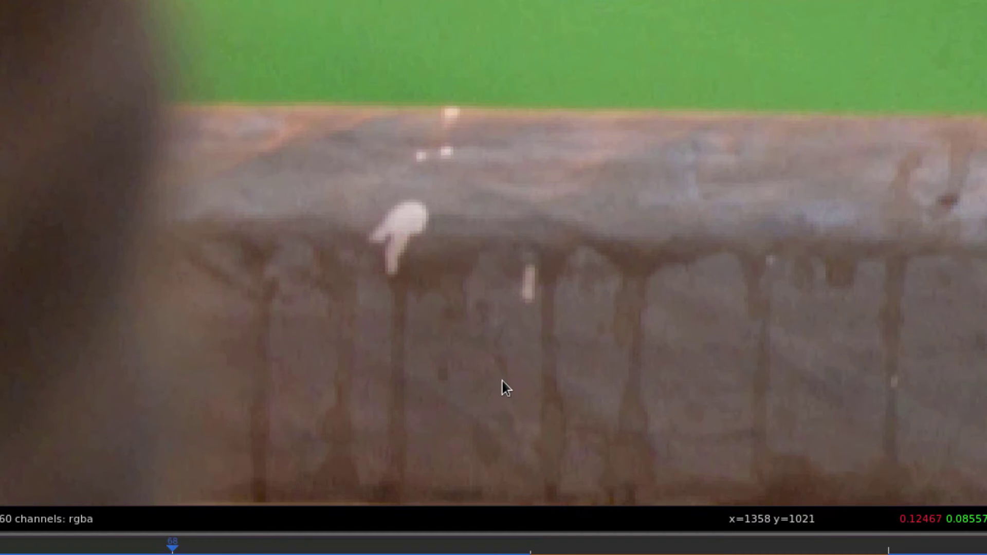
{"action": "scroll", "coordinate": [400, 267], "scroll_direction": "up", "scroll_amount": 3}
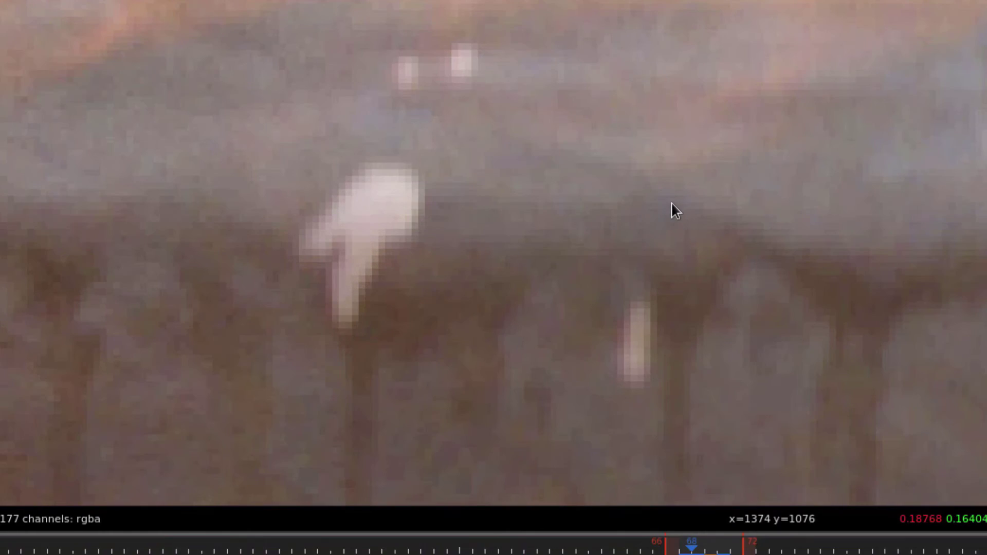
{"action": "scroll", "coordinate": [668, 256], "scroll_direction": "down", "scroll_amount": 5}
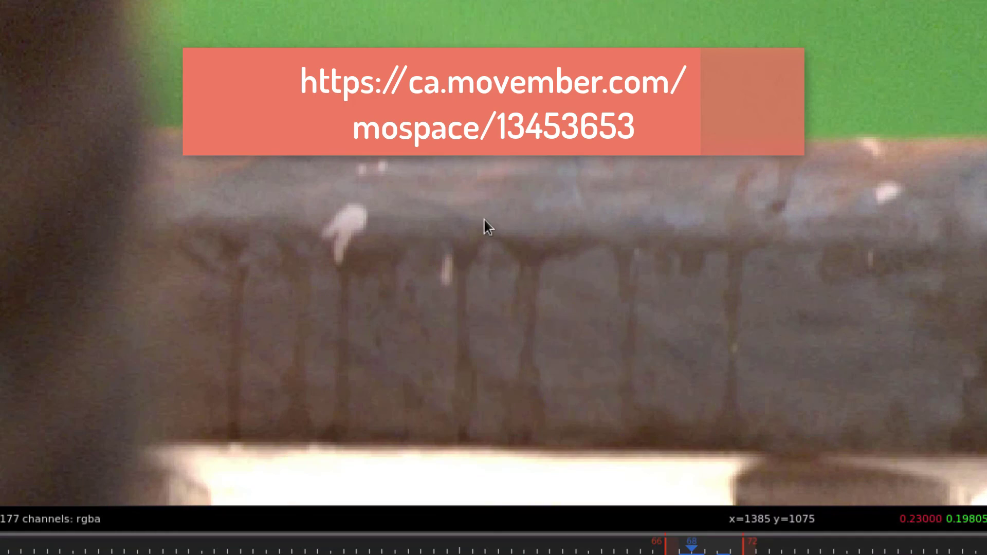
Compare the stabilized plate with the OFlow1 result around the beam on frame 68
{"action": "key", "text": "Left"}
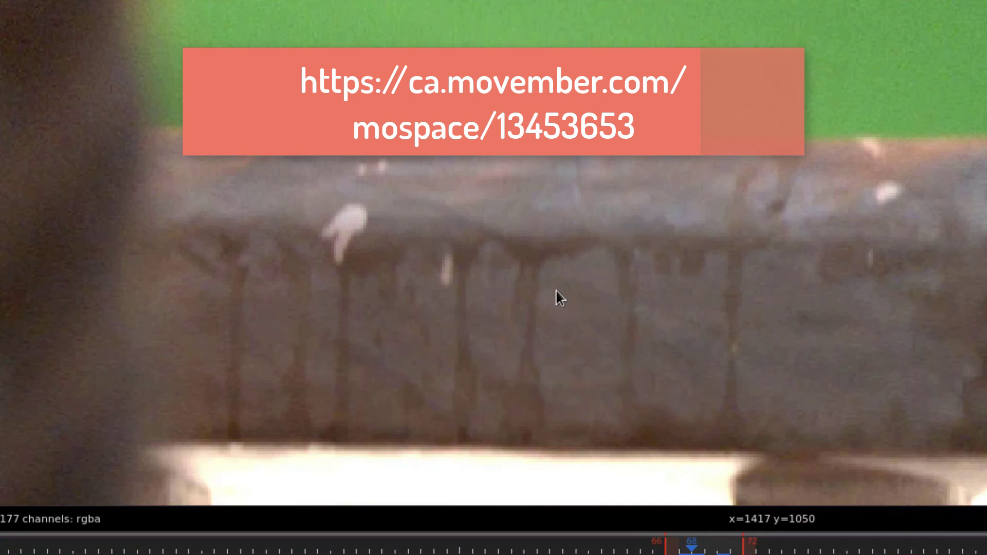
{"action": "key", "text": "Right"}
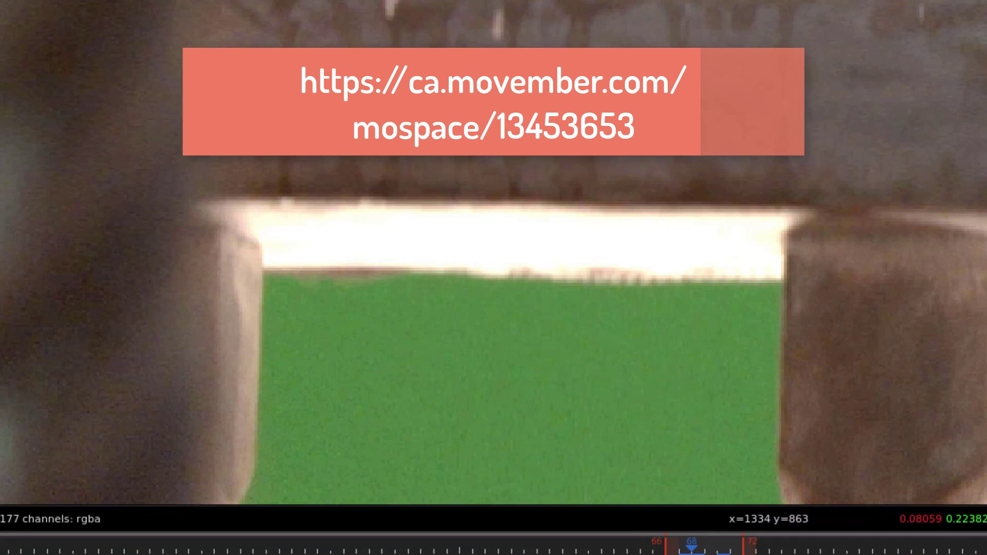
{"action": "key", "text": "2"}
{"action": "middle_click_drag", "start_coordinate": [414, 70], "coordinate": [404, 365]}
{"action": "key", "text": "1"}
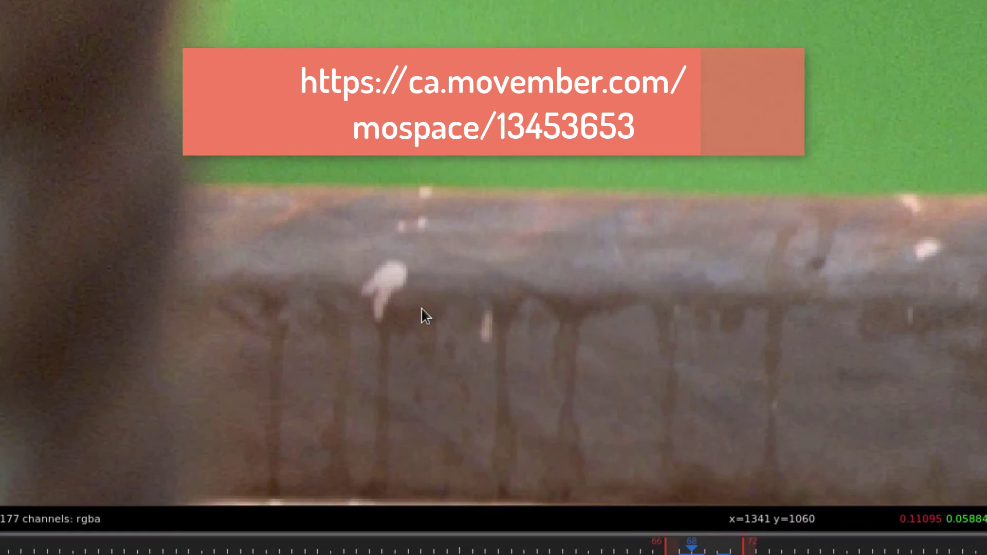
{"action": "key", "text": "2"}
{"action": "scroll", "coordinate": [433, 277], "scroll_direction": "up", "scroll_amount": 3}
Advance to frame 69 and alternate between the OFlow1 result and the stabilized plate to compare position and sharpness
{"action": "key", "text": "Right"}
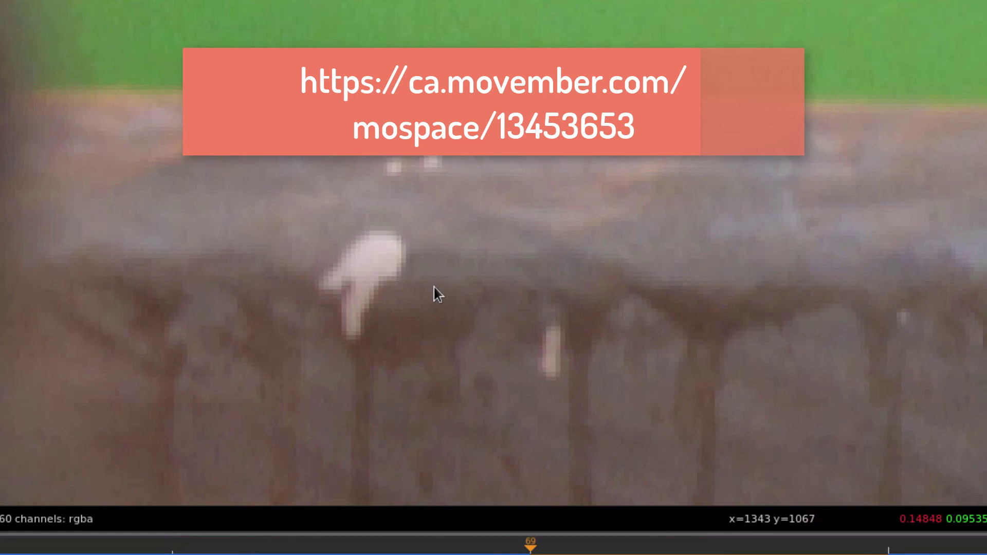
{"action": "key", "text": "1"}
{"action": "key", "text": "2"}
{"action": "key", "text": "1"}
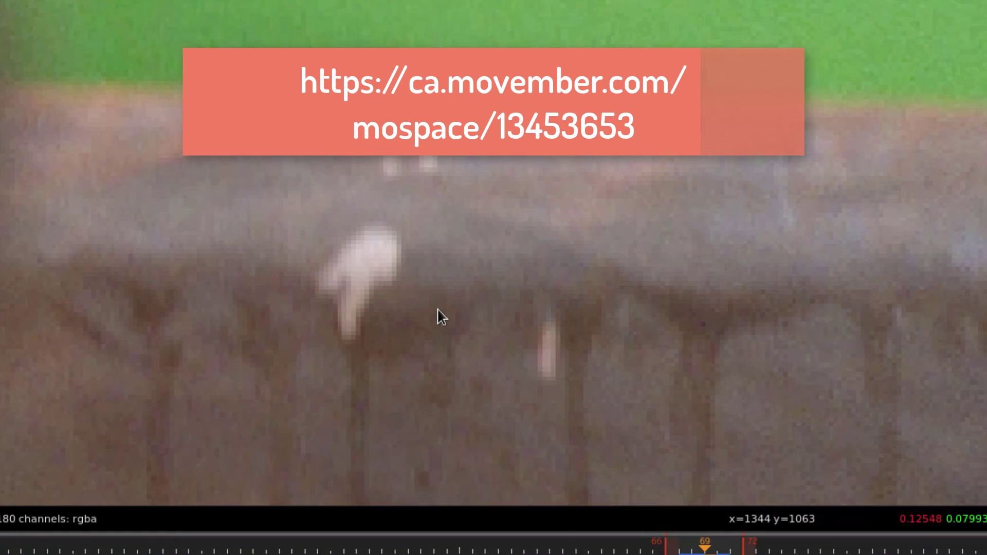
{"action": "key", "text": "2"}
{"action": "key", "text": "1"}
{"action": "key", "text": "2"}
{"action": "key", "text": "1"}
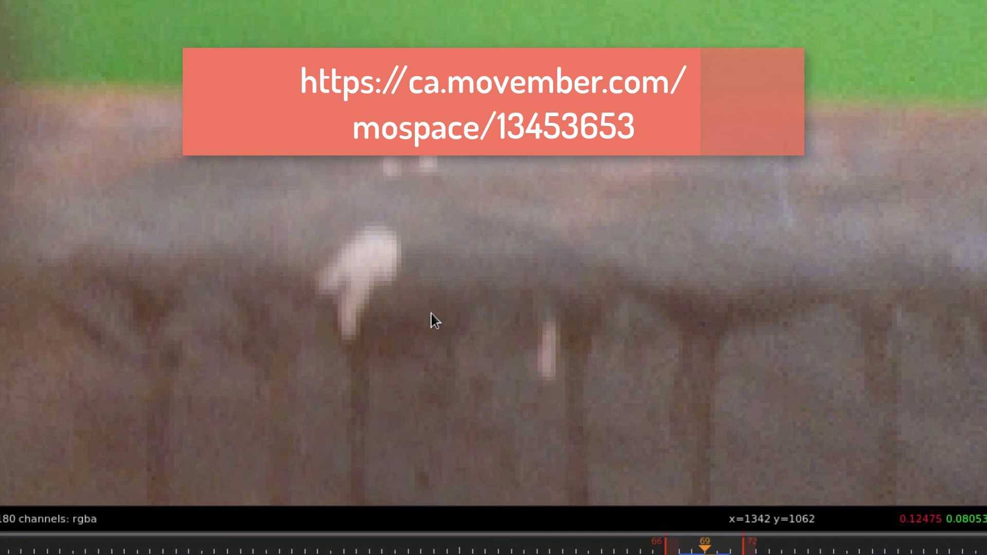